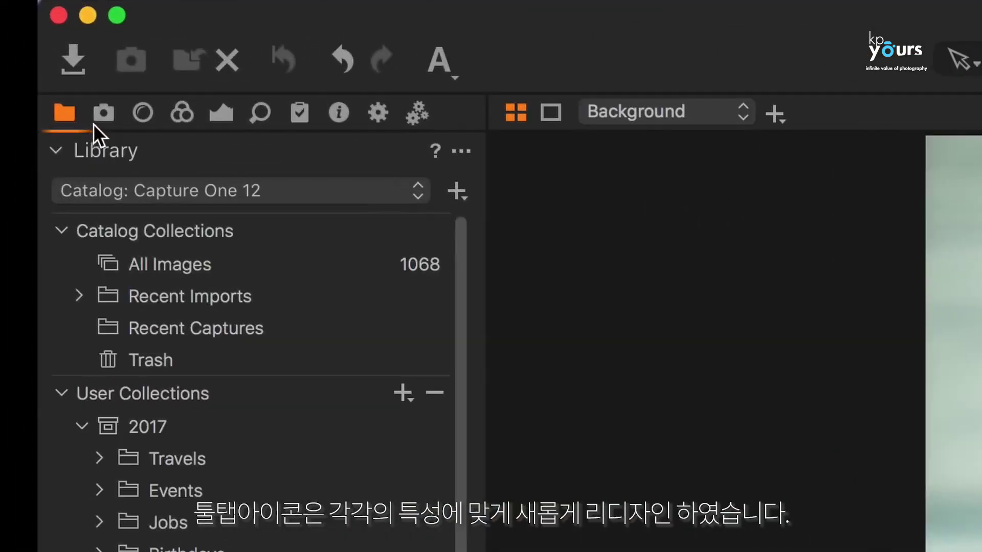
Step: Browse the Capture, Lens, Color and Exposure tool tabs to show the exposure and masking tools
{"action": "left_click", "coordinate": [27, 46]}
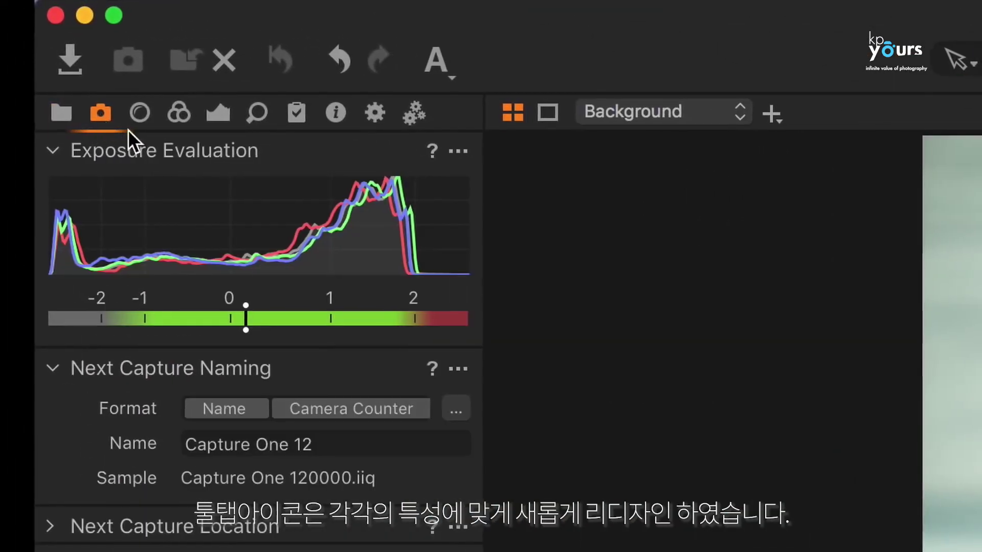
{"action": "left_click", "coordinate": [142, 117]}
{"action": "left_click", "coordinate": [179, 118]}
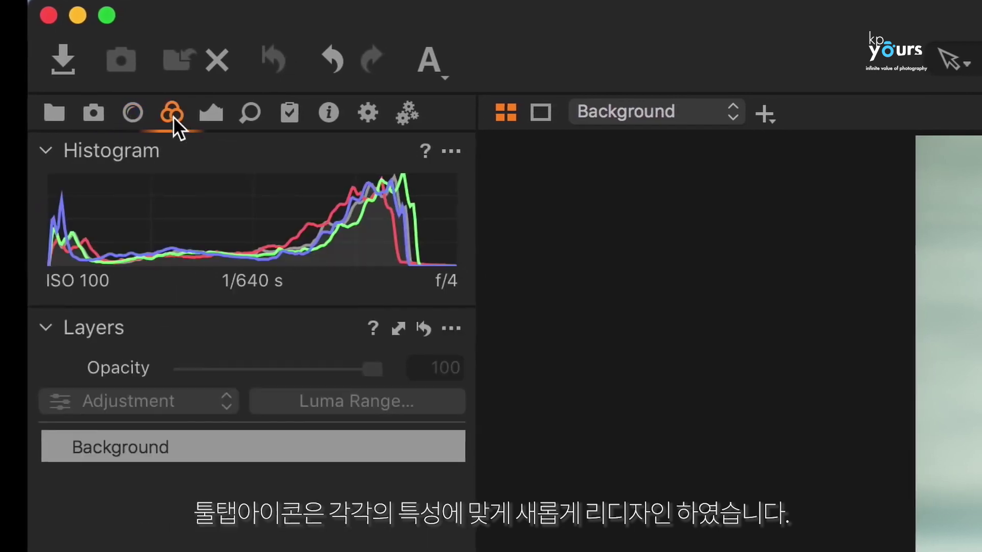
{"action": "left_click", "coordinate": [202, 113]}
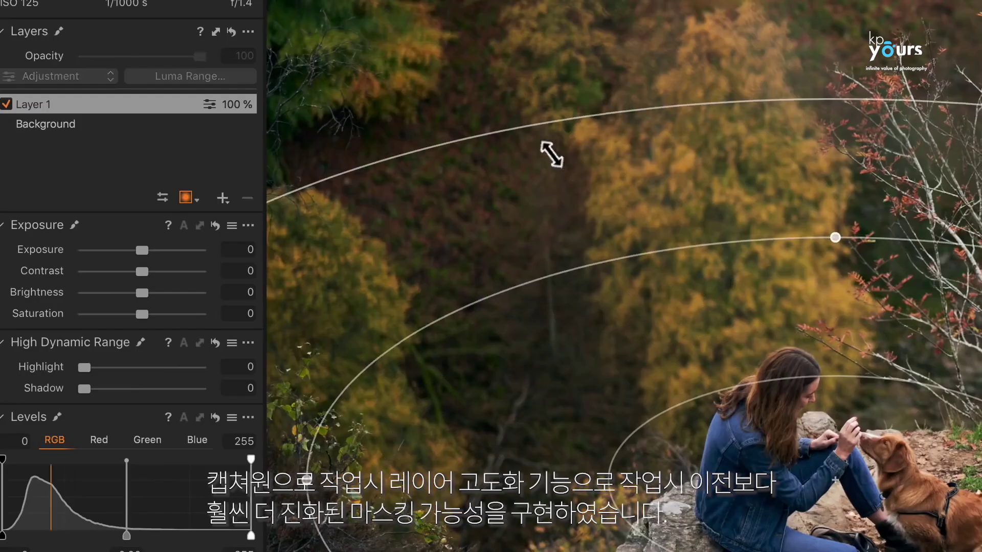
Step: Enlarge and widely feather the radial mask around the snowy rocks, lowering the layer's exposure
{"action": "left_click_drag", "start_coordinate": [777, 416], "coordinate": [833, 421]}
{"action": "left_click_drag", "start_coordinate": [142, 250], "coordinate": [133, 250]}
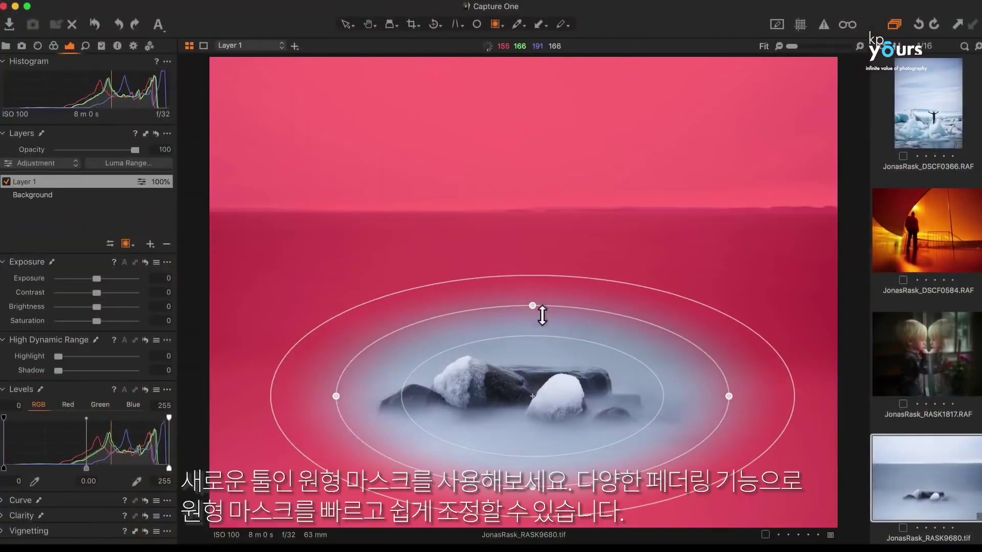
{"action": "left_click_drag", "start_coordinate": [542, 314], "coordinate": [537, 308]}
{"action": "left_click_drag", "start_coordinate": [335, 396], "coordinate": [314, 401]}
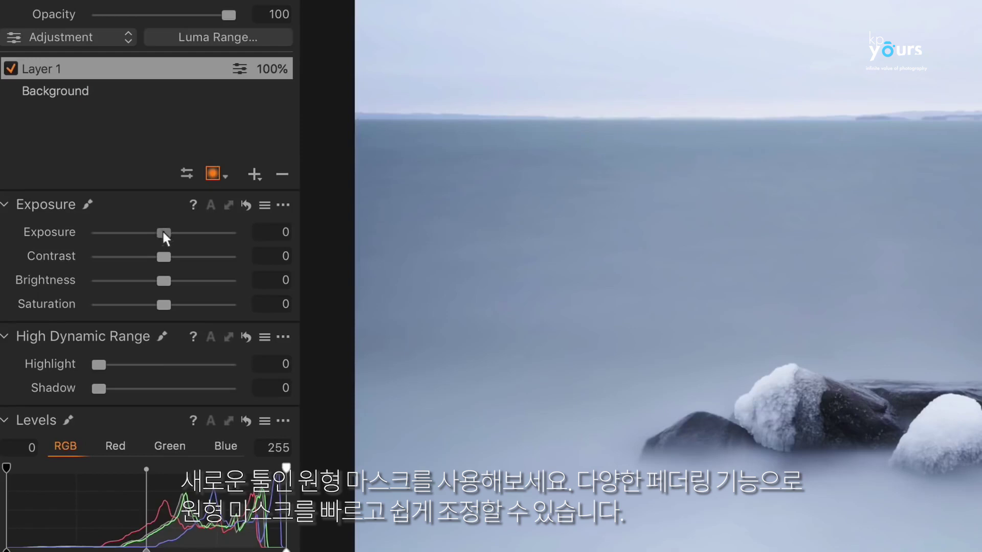
{"action": "left_click_drag", "start_coordinate": [162, 230], "coordinate": [149, 231]}
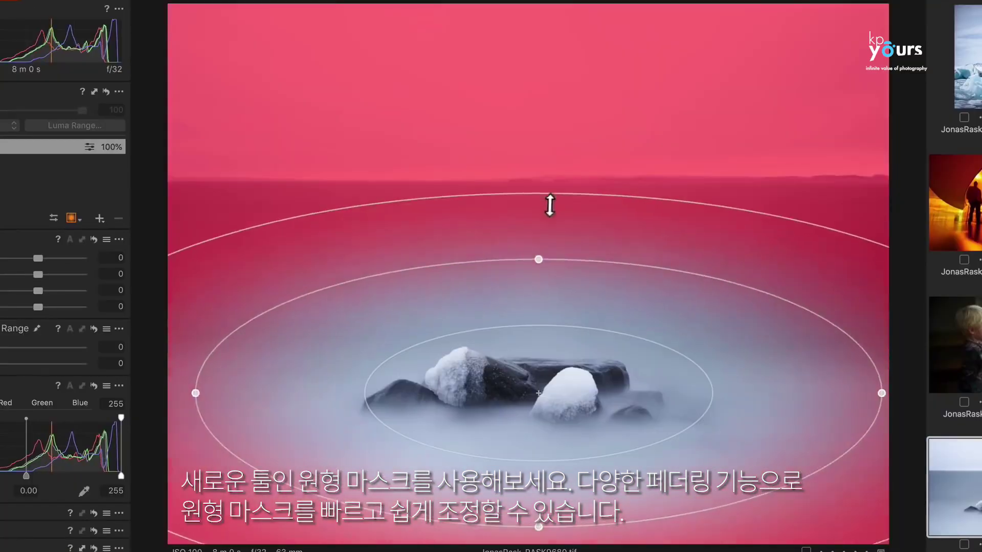
{"action": "mouse_move", "coordinate": [549, 205]}
{"action": "left_mouse_down"}
{"action": "mouse_move", "coordinate": [546, 336]}
{"action": "mouse_move", "coordinate": [655, 300]}
{"action": "mouse_move", "coordinate": [635, 328]}
{"action": "mouse_move", "coordinate": [646, 283]}
{"action": "left_mouse_up"}
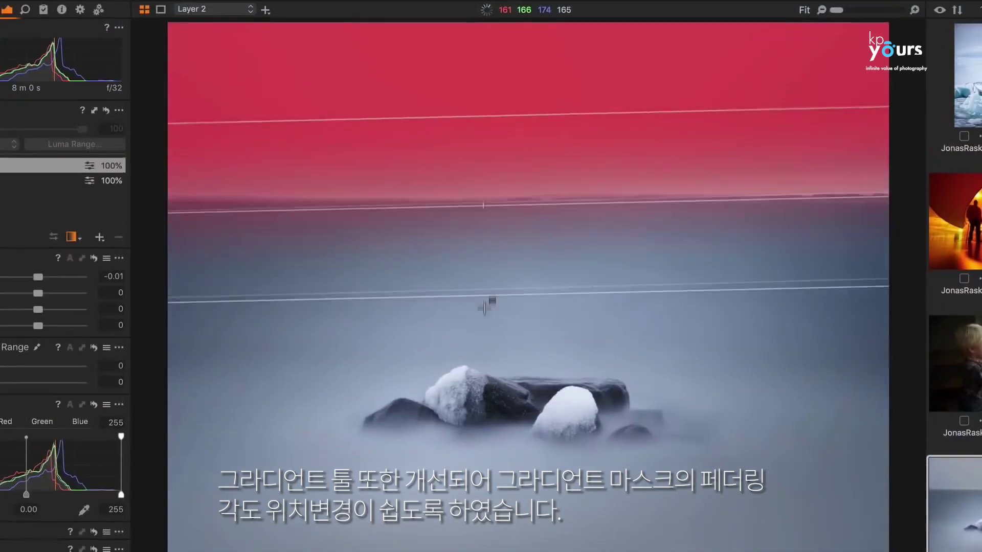
Step: Stretch Layer 2's gradient fade down over the water, nudge its top edge, and level it
{"action": "left_click_drag", "start_coordinate": [486, 302], "coordinate": [494, 437]}
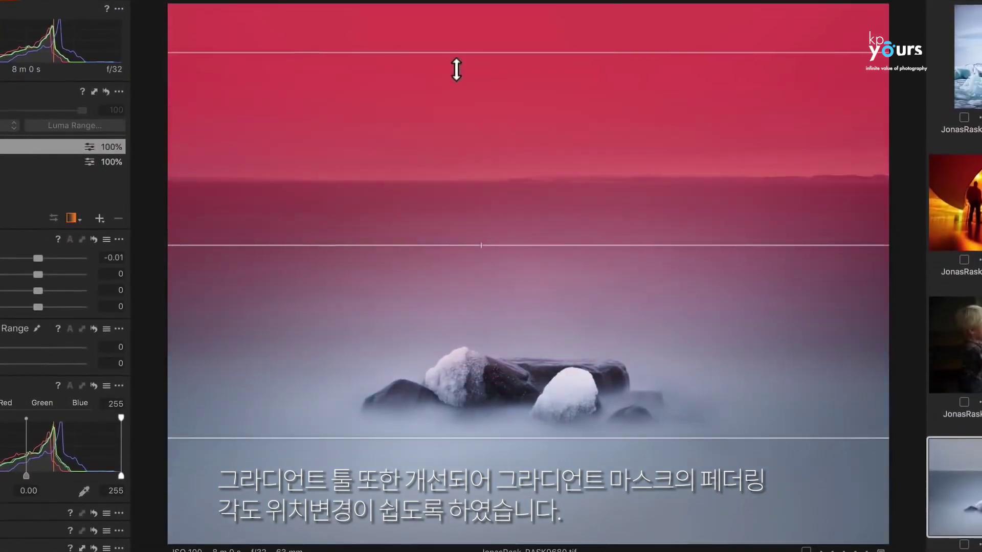
{"action": "left_click_drag", "start_coordinate": [456, 70], "coordinate": [456, 77]}
{"action": "left_click_drag", "start_coordinate": [515, 453], "coordinate": [512, 488]}
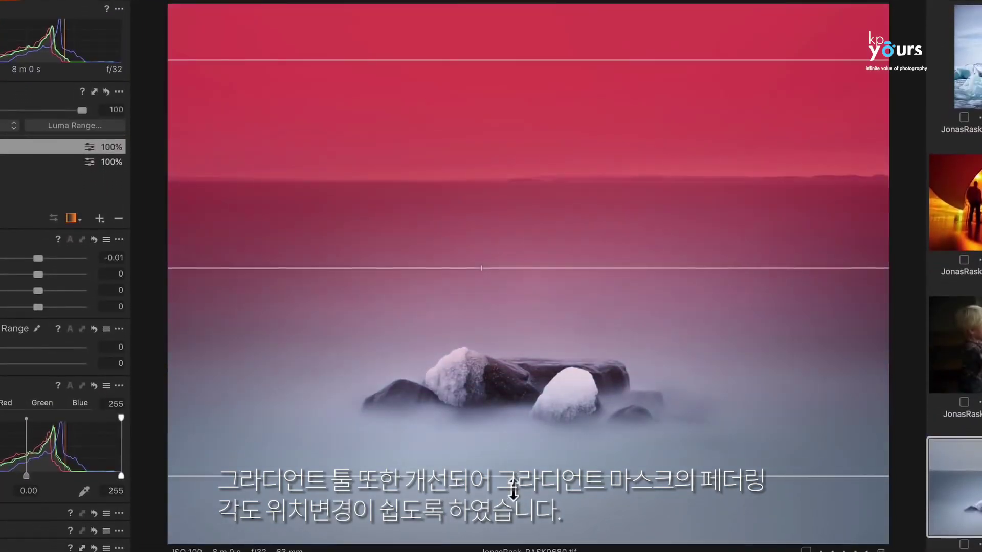
{"action": "mouse_move", "coordinate": [370, 281]}
{"action": "left_mouse_down"}
{"action": "mouse_move", "coordinate": [390, 253]}
{"action": "mouse_move", "coordinate": [377, 263]}
{"action": "left_mouse_up"}
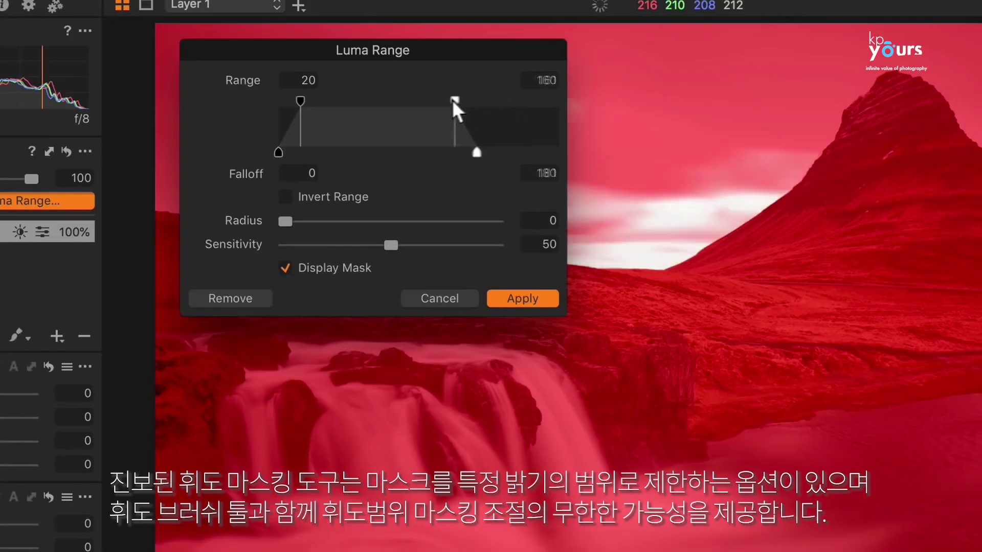
Step: Lower the luma range's upper limit and paint the missed top edge of the red frame
{"action": "mouse_move", "coordinate": [455, 107]}
{"action": "left_mouse_down"}
{"action": "mouse_move", "coordinate": [346, 104]}
{"action": "mouse_move", "coordinate": [486, 110]}
{"action": "mouse_move", "coordinate": [466, 99]}
{"action": "left_mouse_up"}
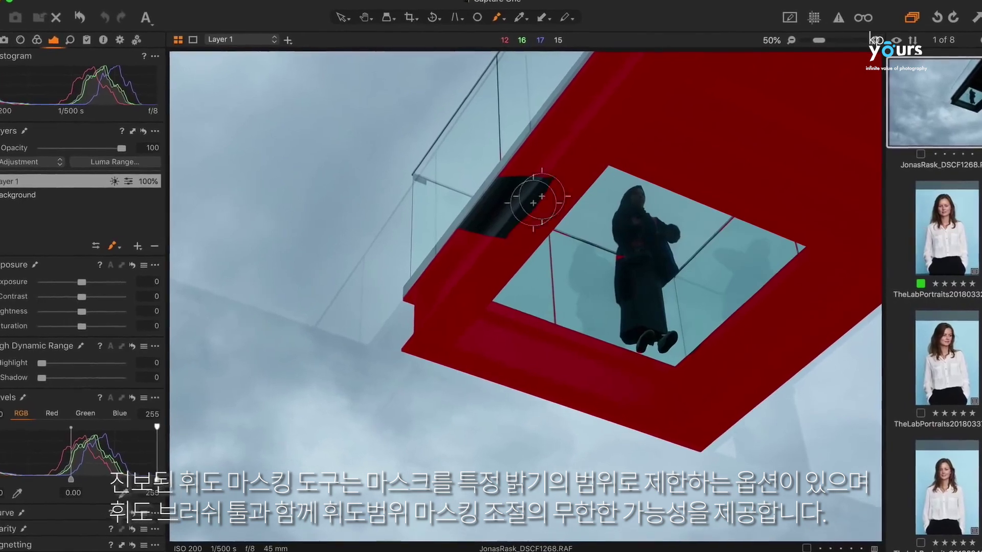
{"action": "left_click_drag", "start_coordinate": [565, 207], "coordinate": [504, 213]}
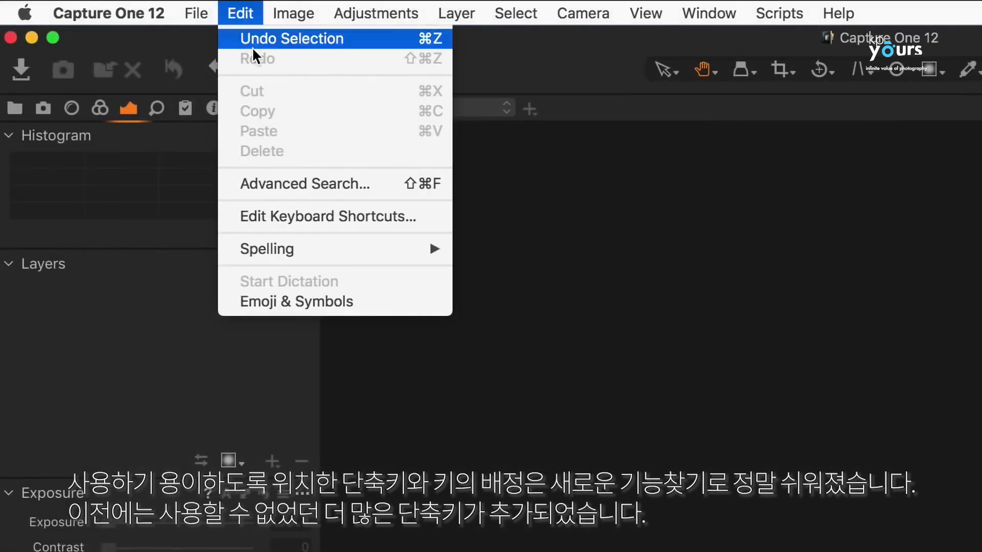
Step: In the keyboard shortcut editor, clear the search and look up commands assigned to W
{"action": "left_click", "coordinate": [332, 216]}
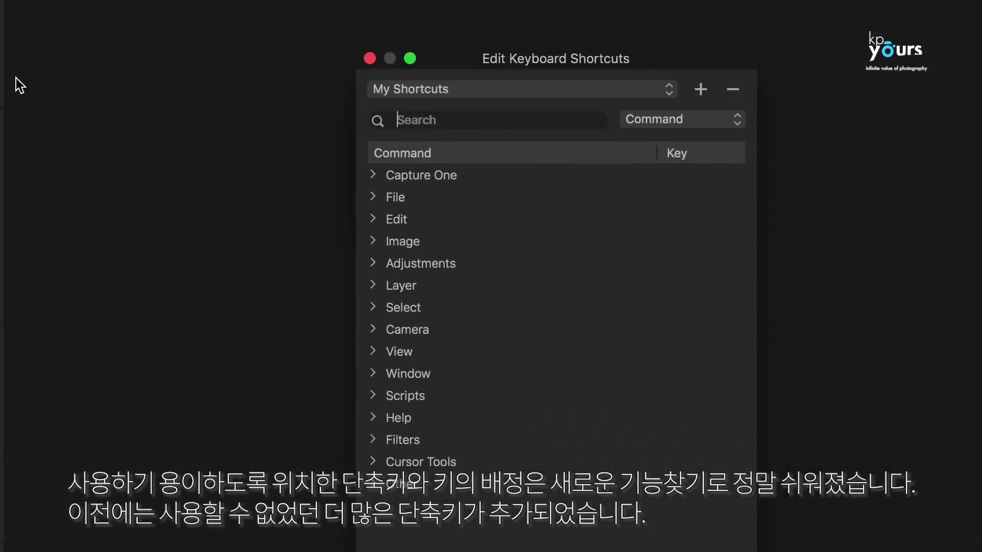
{"action": "type", "text": "expo"}
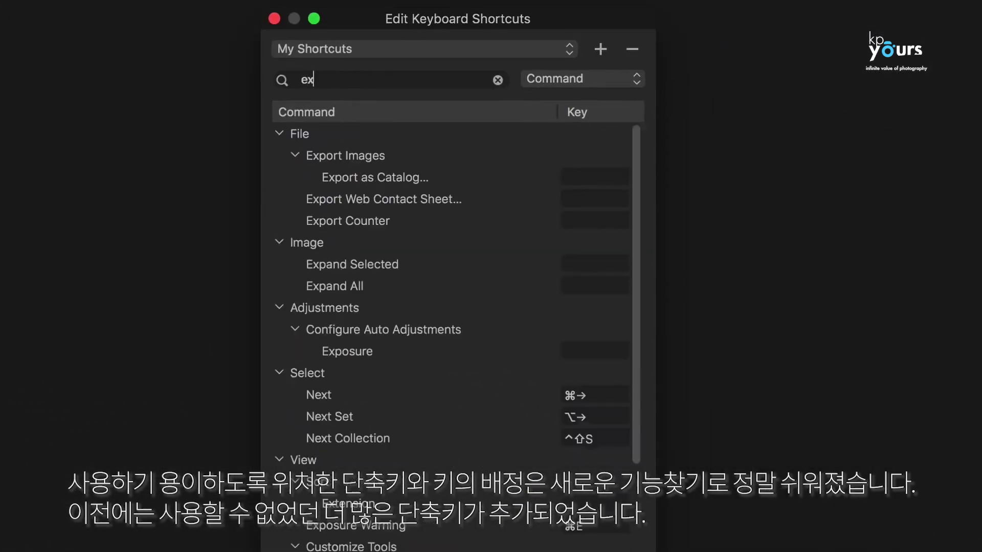
{"action": "key", "text": "BackSpace"}
{"action": "key", "text": "BackSpace"}
{"action": "type", "text": "brightness"}
{"action": "key", "text": "super+a"}
{"action": "type", "text": "s"}
{"action": "key", "text": "BackSpace"}
{"action": "type", "text": "reset"}
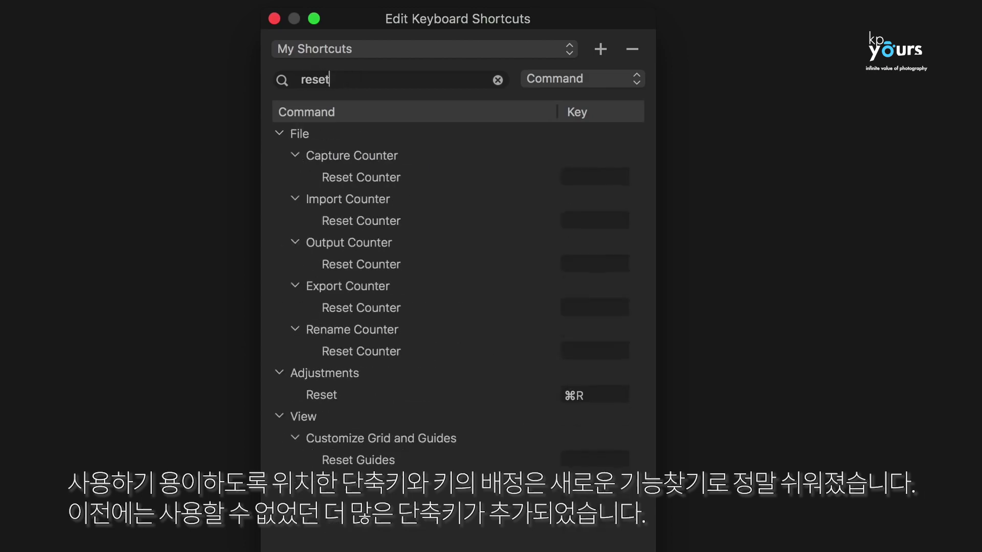
{"action": "key", "text": "super+a"}
{"action": "type", "text": "captu"}
{"action": "left_click", "coordinate": [691, 126]}
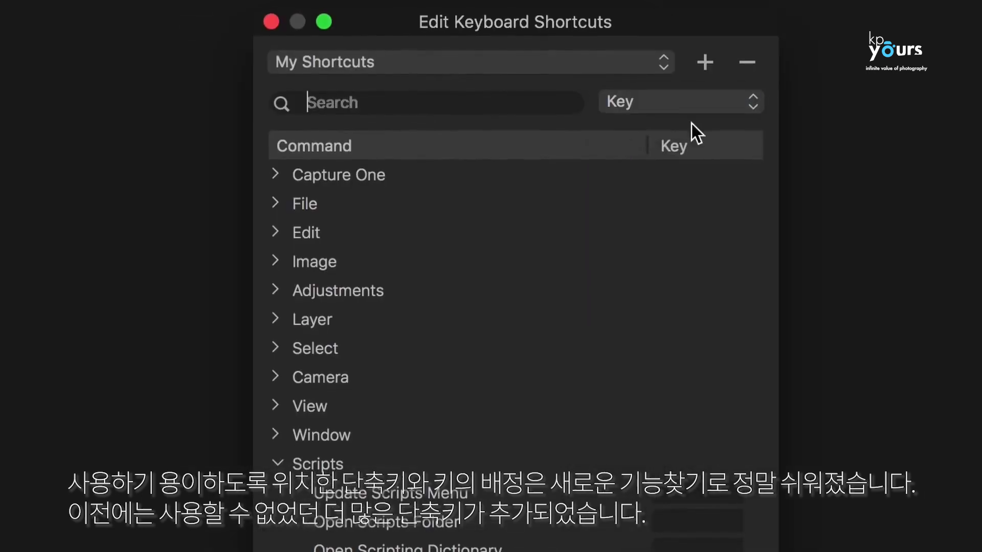
{"action": "key", "text": "w"}
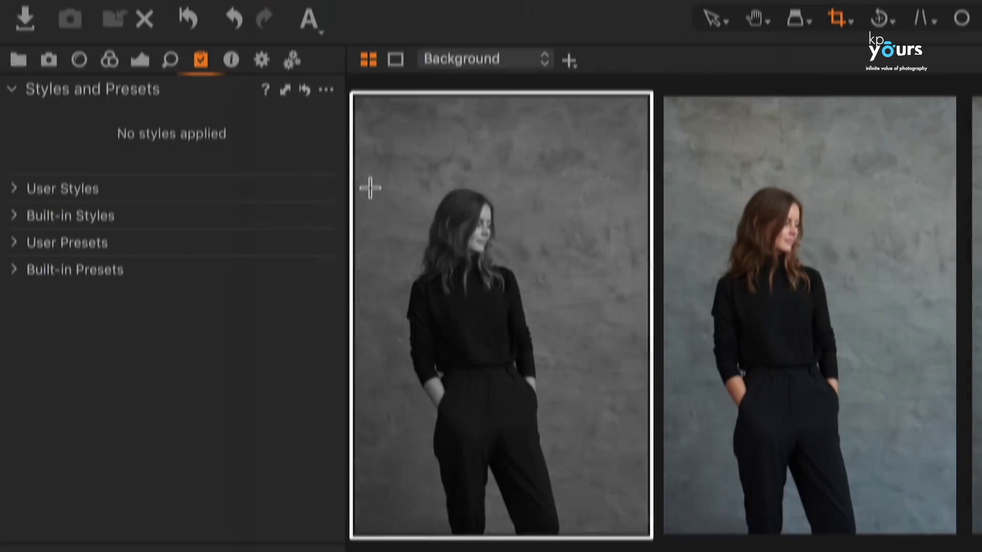
Step: Crop the first portrait, then paste its black-and-white adjustments onto all selected portraits
{"action": "left_click_drag", "start_coordinate": [489, 326], "coordinate": [626, 464]}
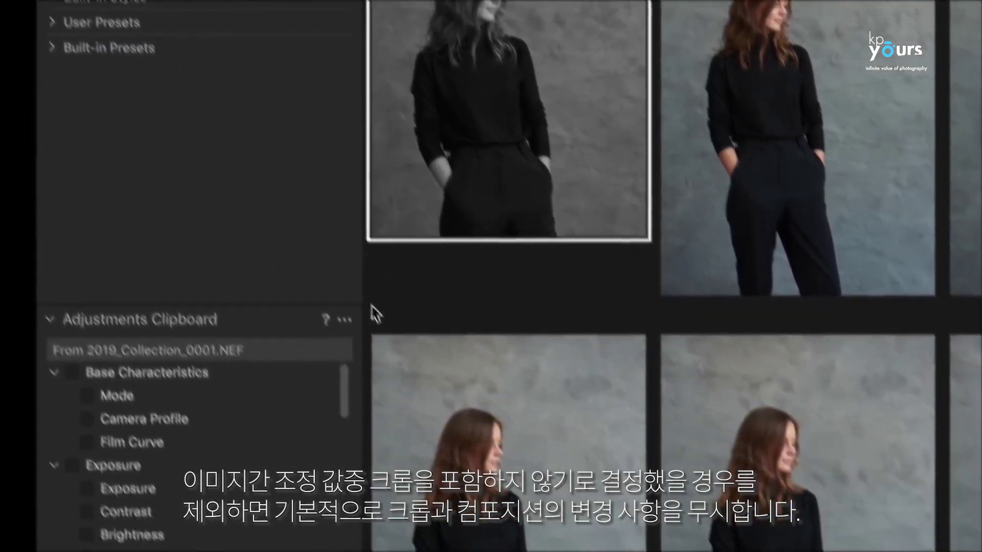
{"action": "left_click", "coordinate": [355, 222]}
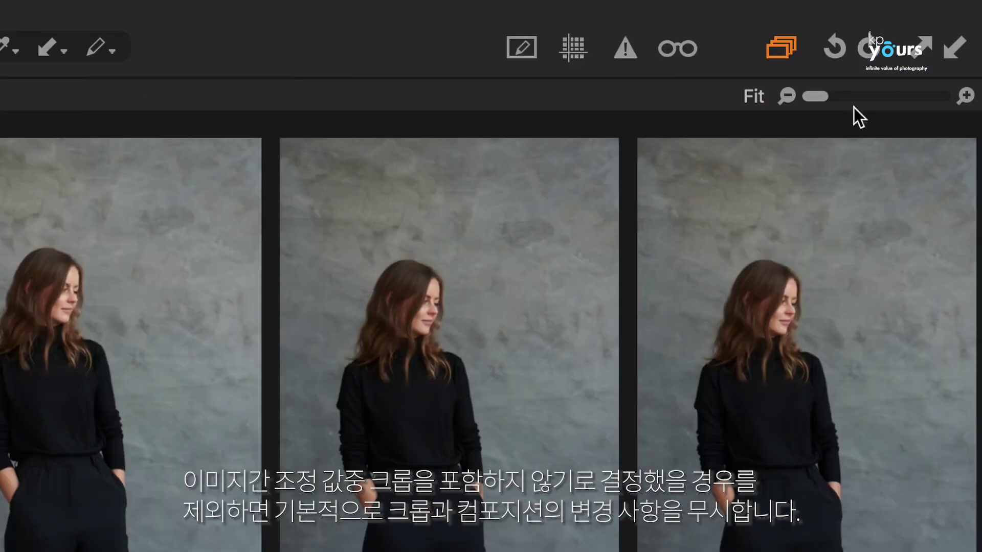
{"action": "left_click", "coordinate": [954, 49]}
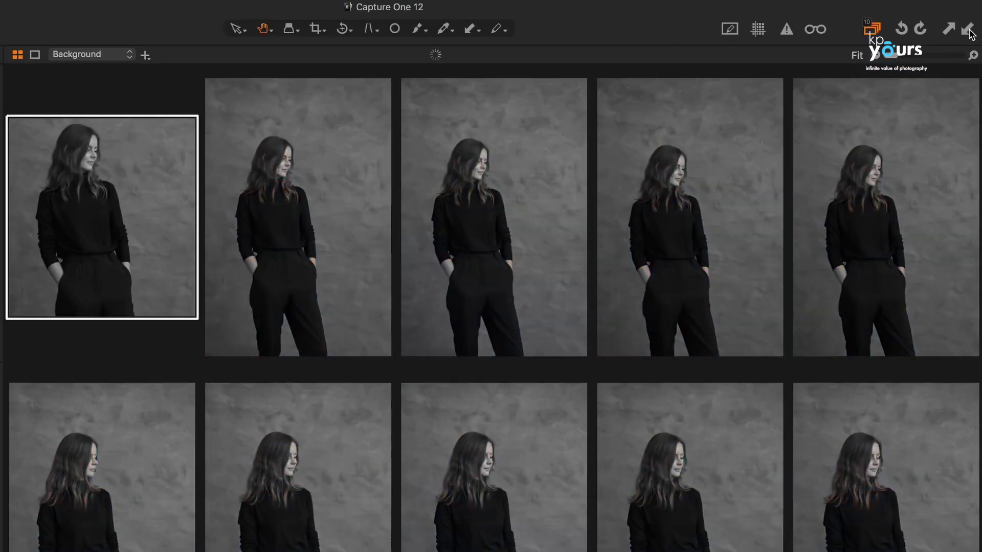